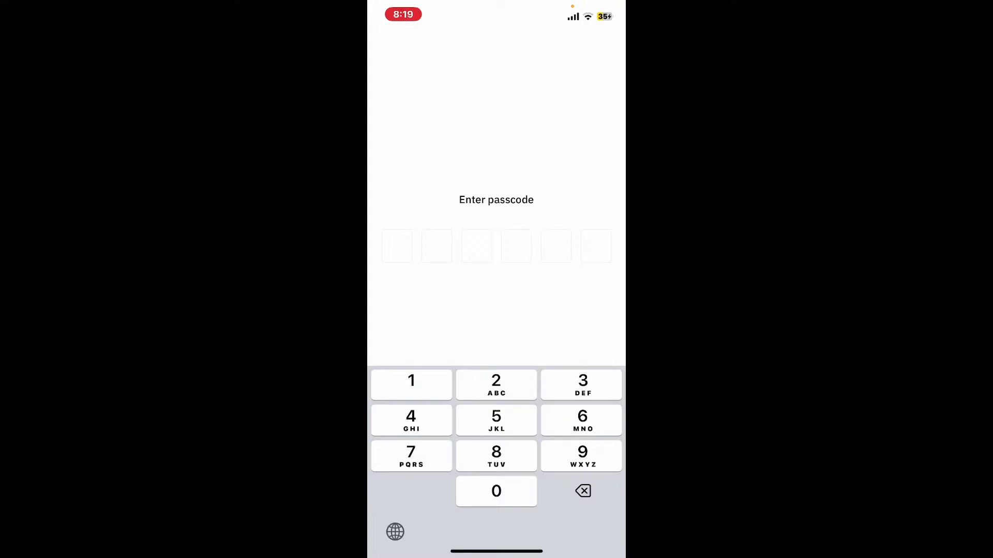
- Close Trust Wallet, then remove and delete the Trust app from the iPhone
left_click_drag(496, 553, 497, 310)
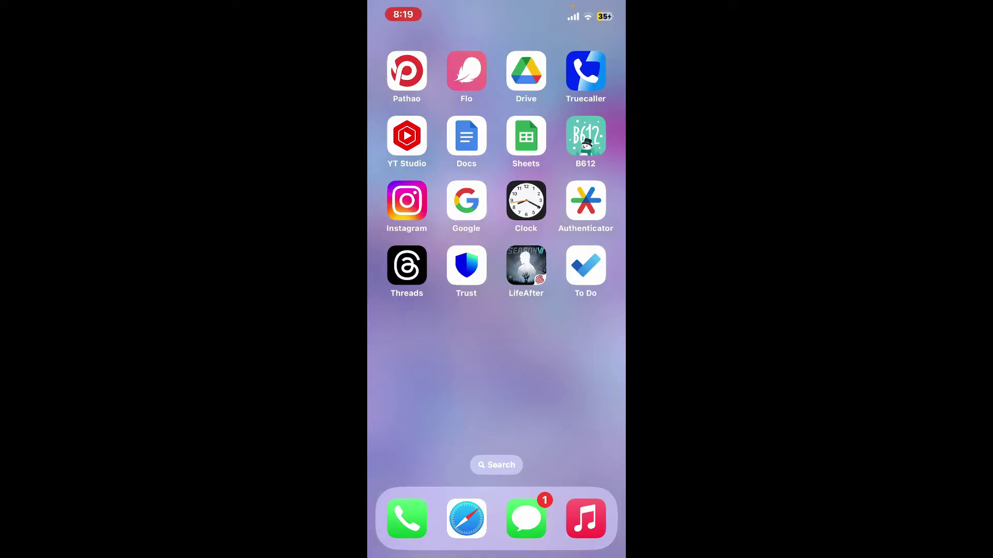
left_click(466, 266)
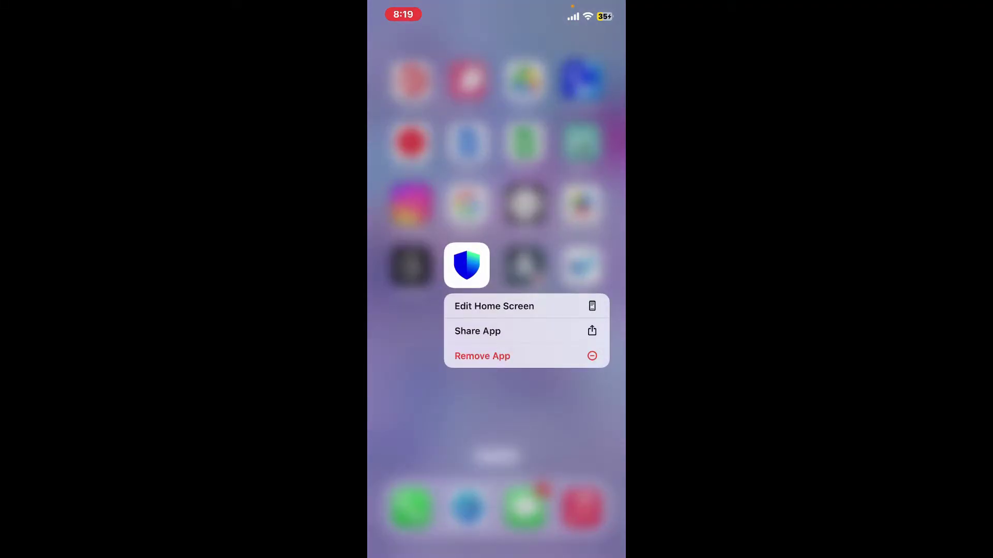
left_click(483, 357)
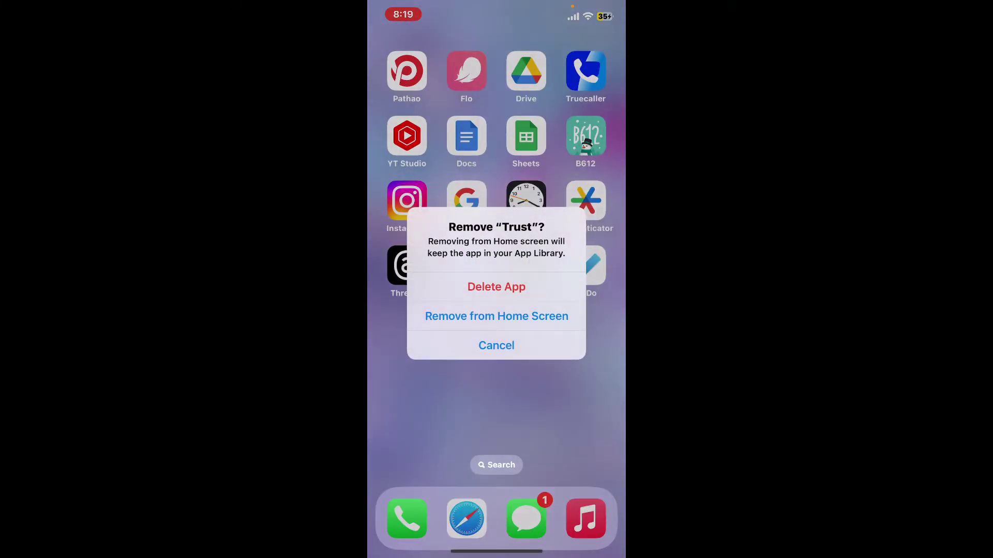
left_click(496, 286)
left_click(540, 322)
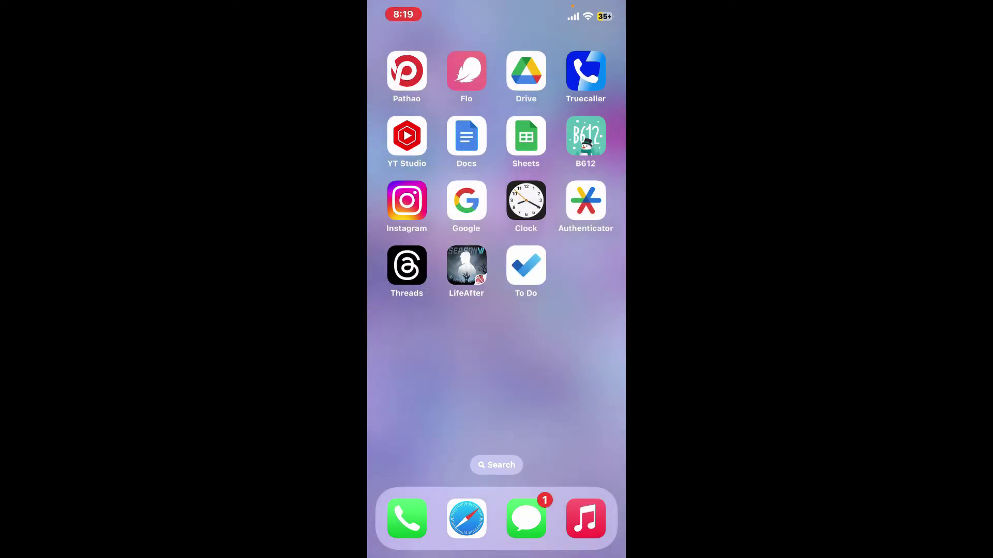
- Return to the first home page and launch the reinstalled Trust Wallet
left_click_drag(403, 233, 589, 233)
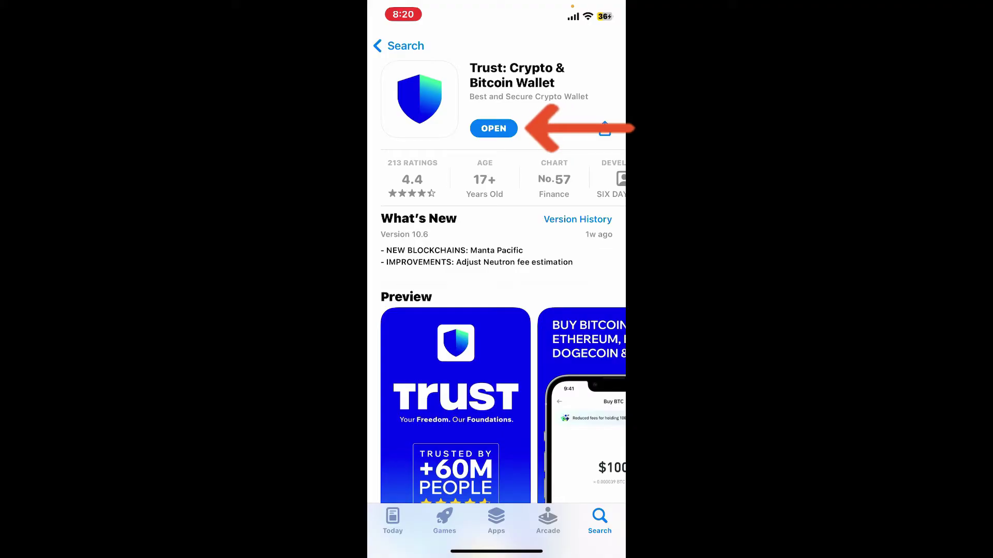
left_click(493, 128)
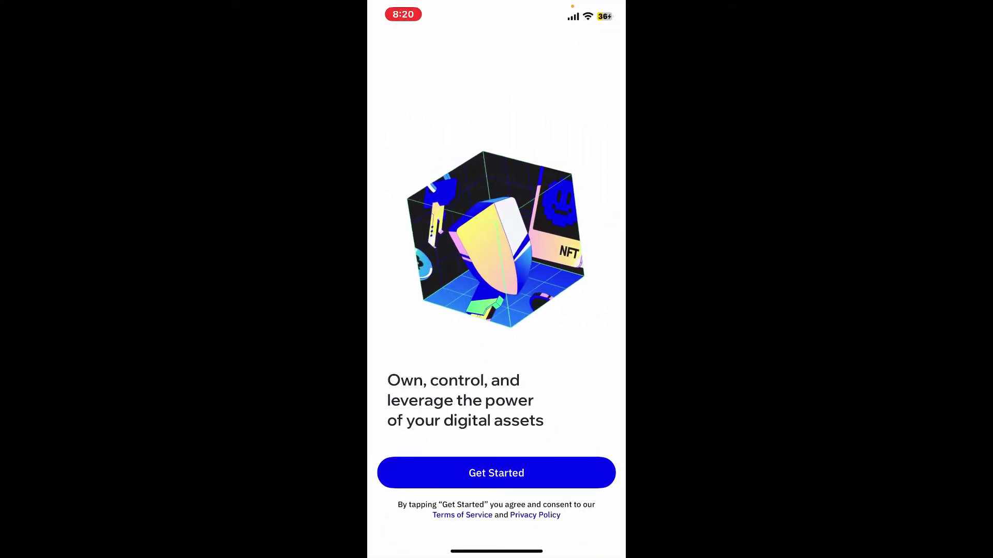
- Choose Get Started and Add existing wallet, then enter a new six-digit passcode
left_click(497, 473)
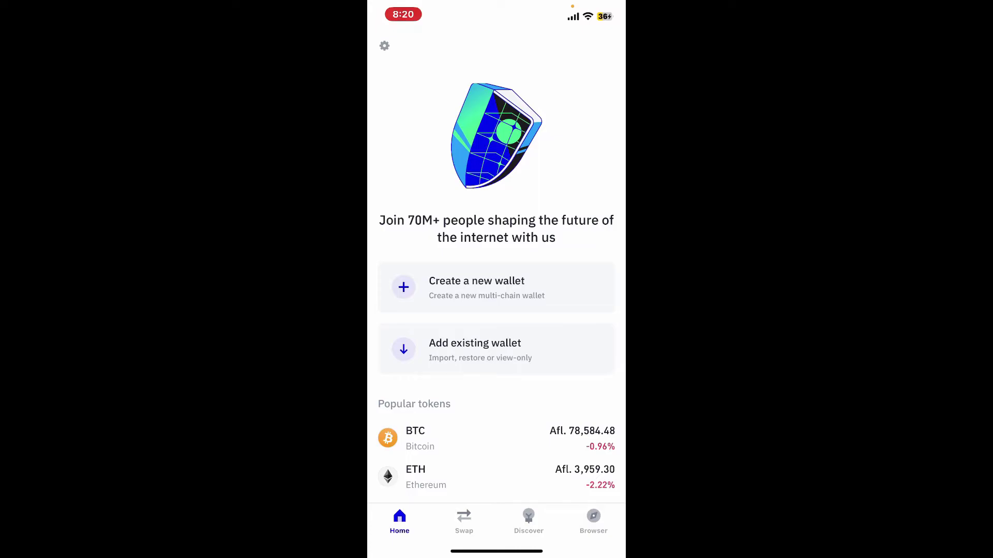
left_click(496, 350)
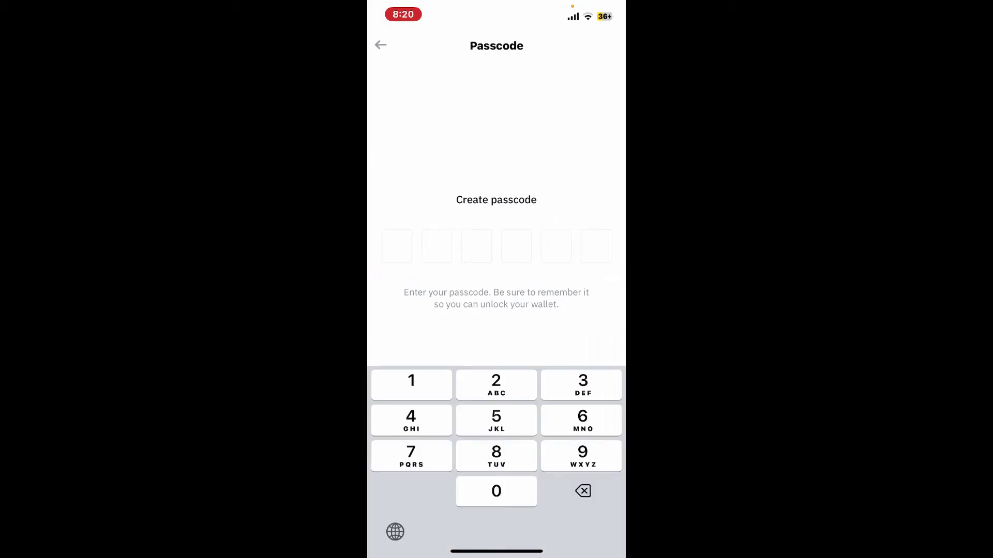
left_click(412, 384)
left_click(496, 385)
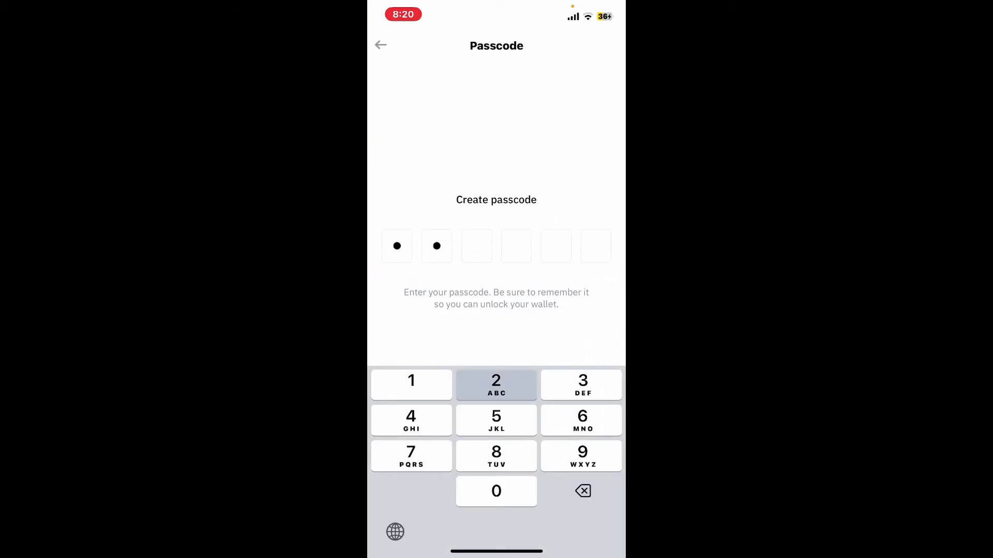
left_click(411, 385)
- Re-enter the six-digit passcode to confirm it
left_click(496, 385)
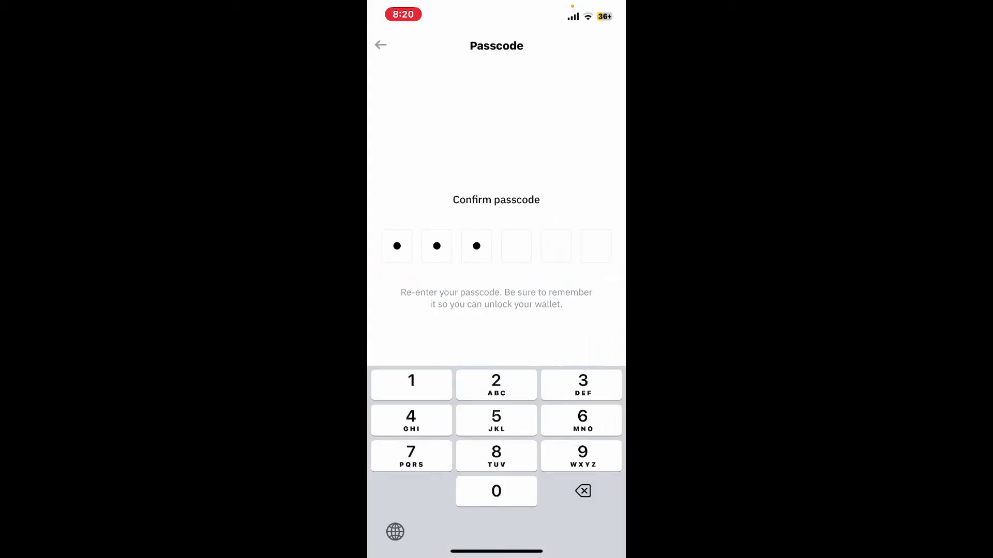
left_click(412, 421)
left_click(496, 385)
left_click(496, 491)
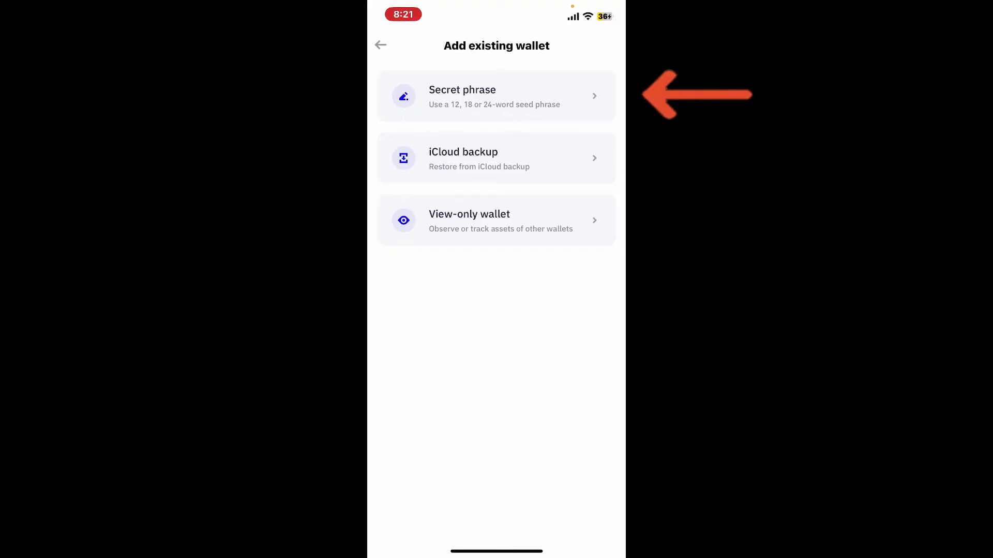
- Choose Secret phrase and Multi-coin wallet, paste the phrase, and hide the keyboard
left_click(495, 96)
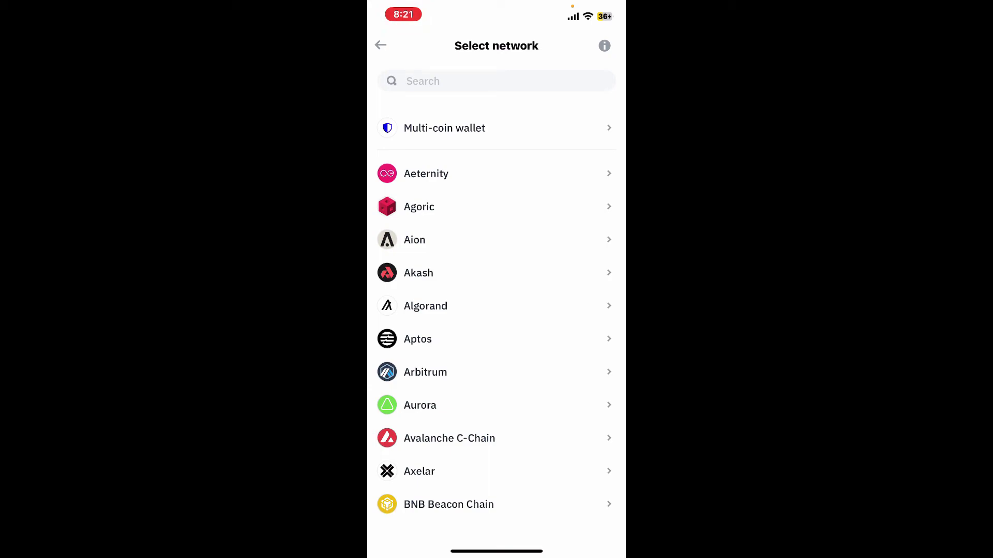
left_click(496, 128)
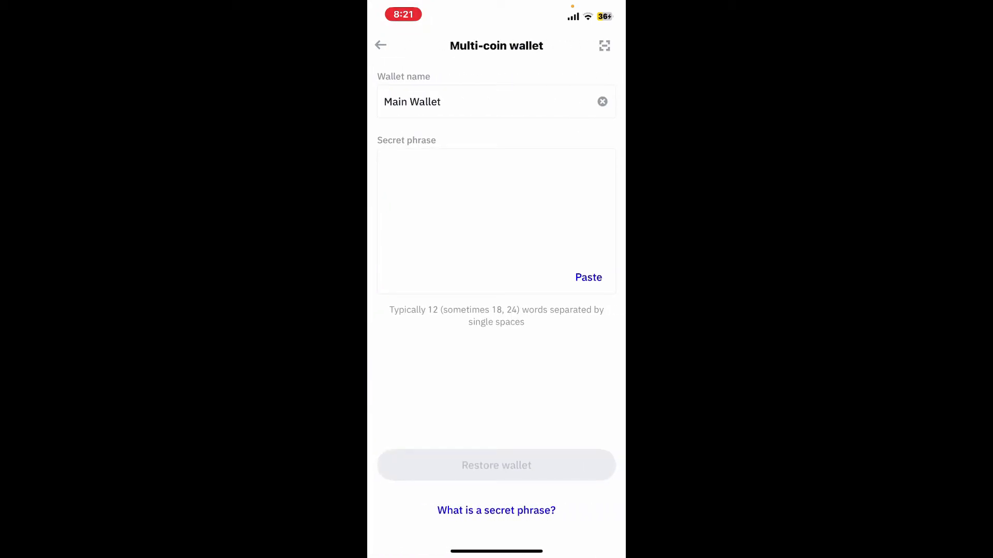
left_click(496, 210)
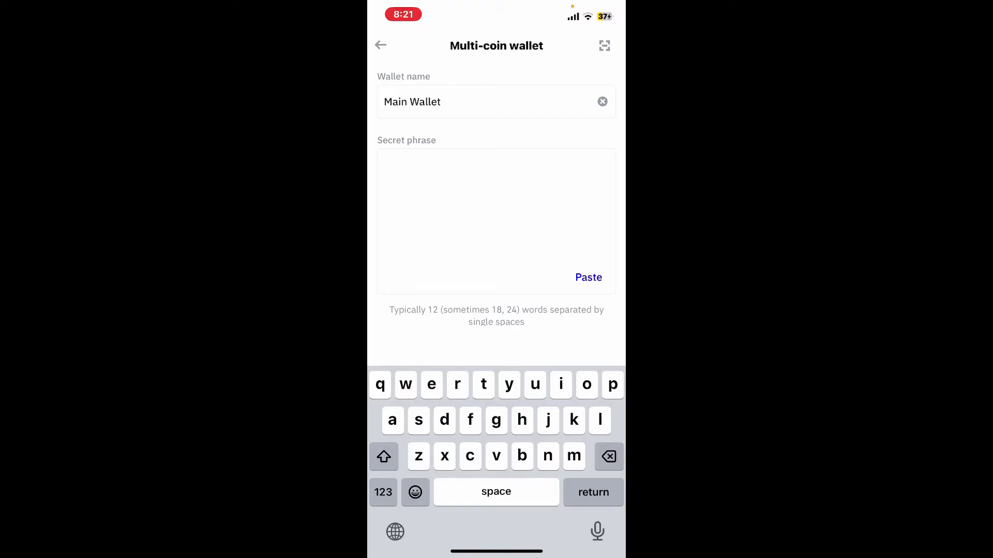
left_click(588, 277)
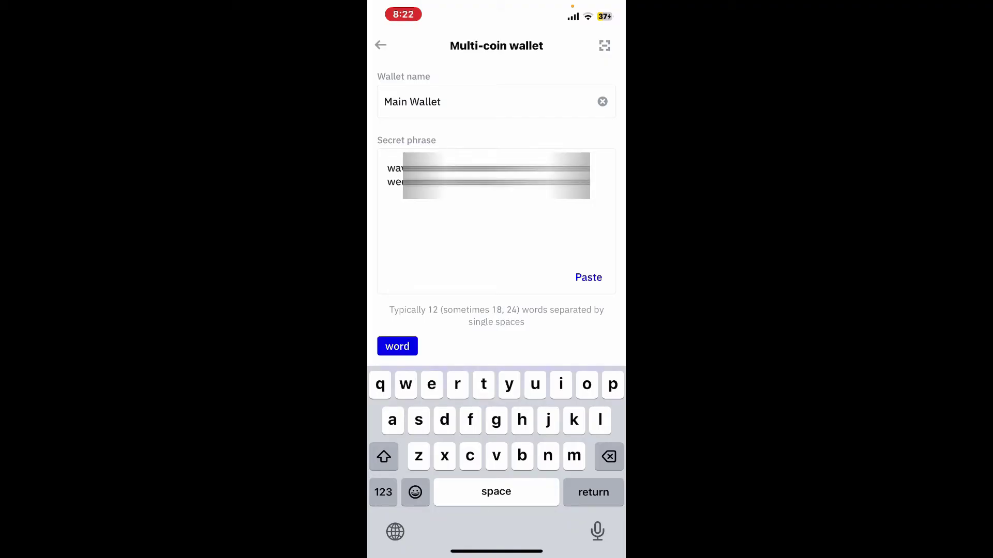
left_click(593, 493)
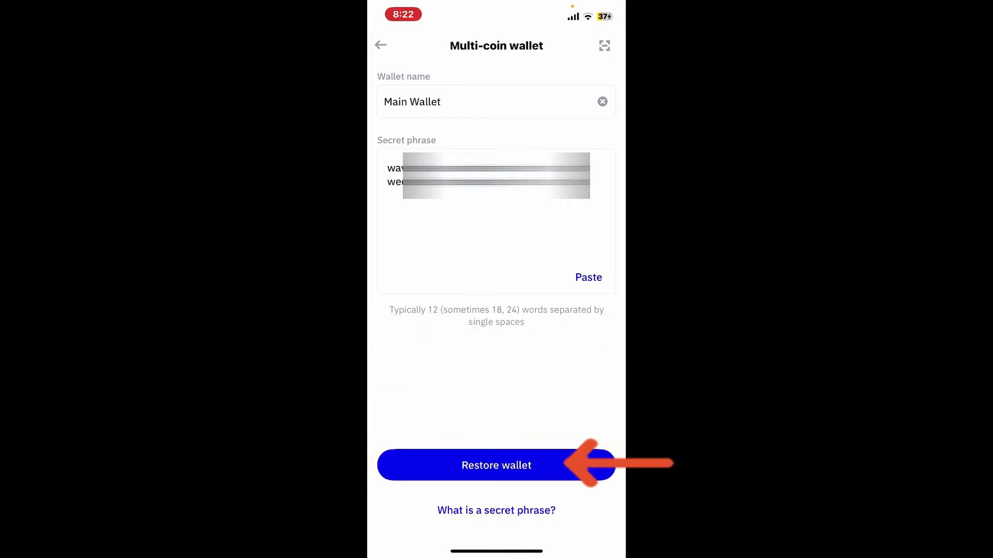
- Restore Main Wallet from the pasted phrase and dismiss the welcome message
left_click(496, 466)
left_click(496, 508)
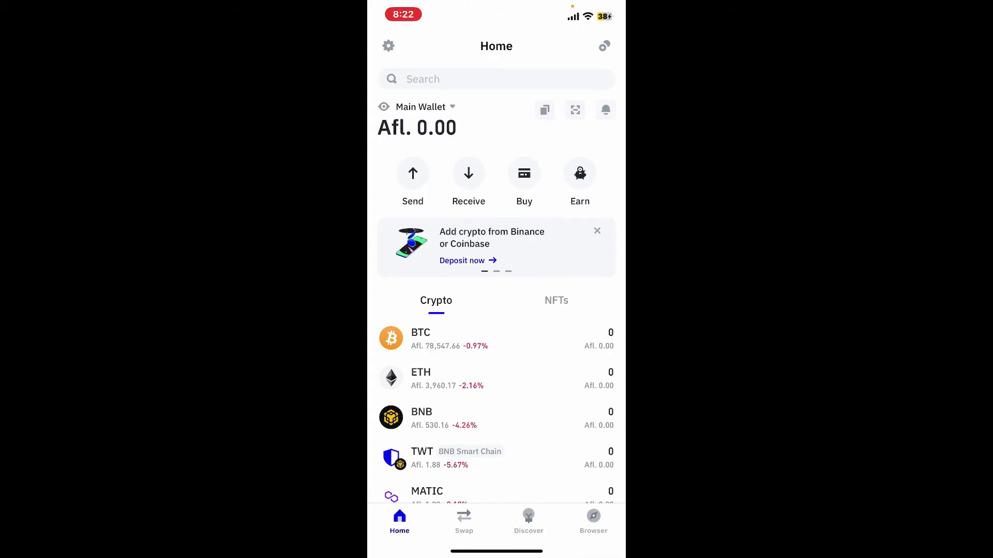
- Leave Trust Wallet for the iPhone home page showing FaceTime and Calendar
left_click_drag(497, 551, 497, 310)
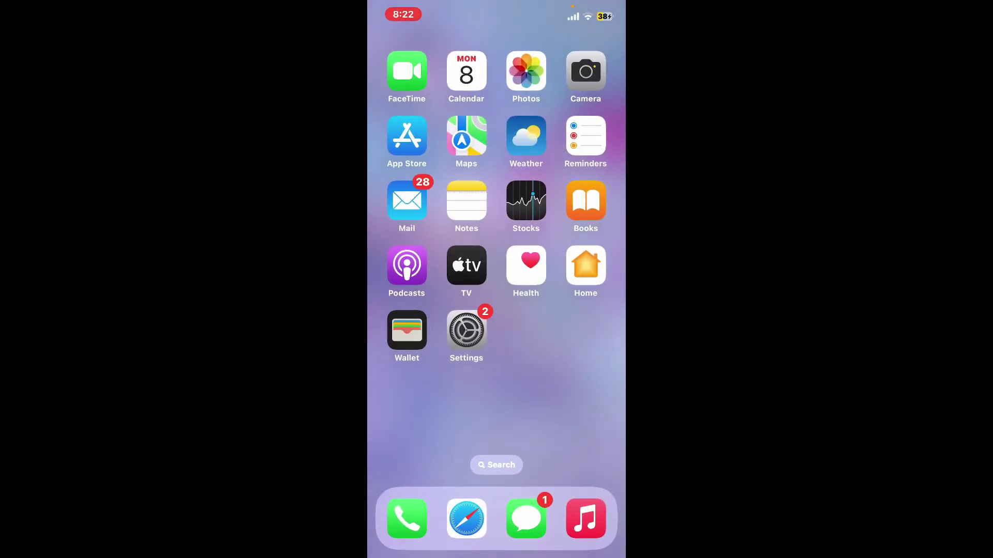